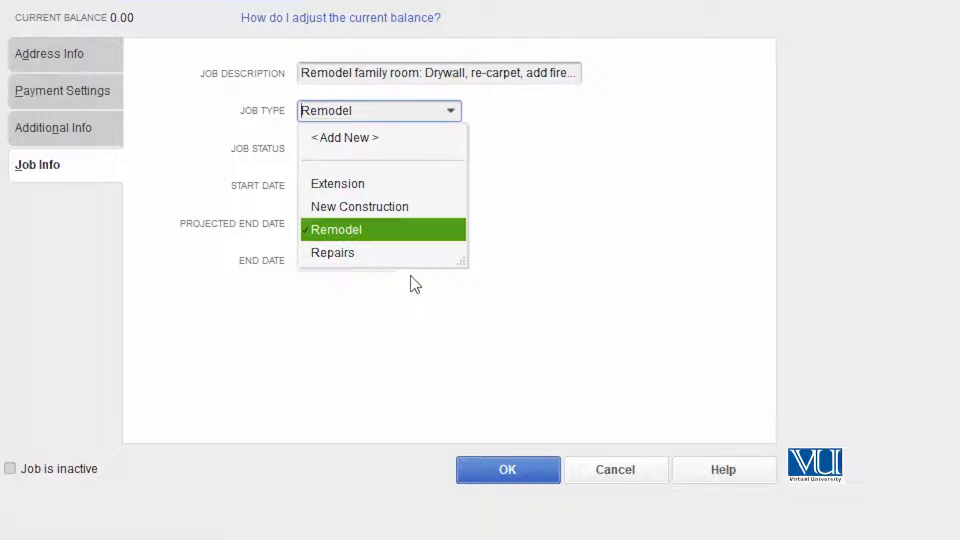
Step: Try Repairs as the Family Room job's type and discard the edit
{"action": "left_click", "coordinate": [370, 252]}
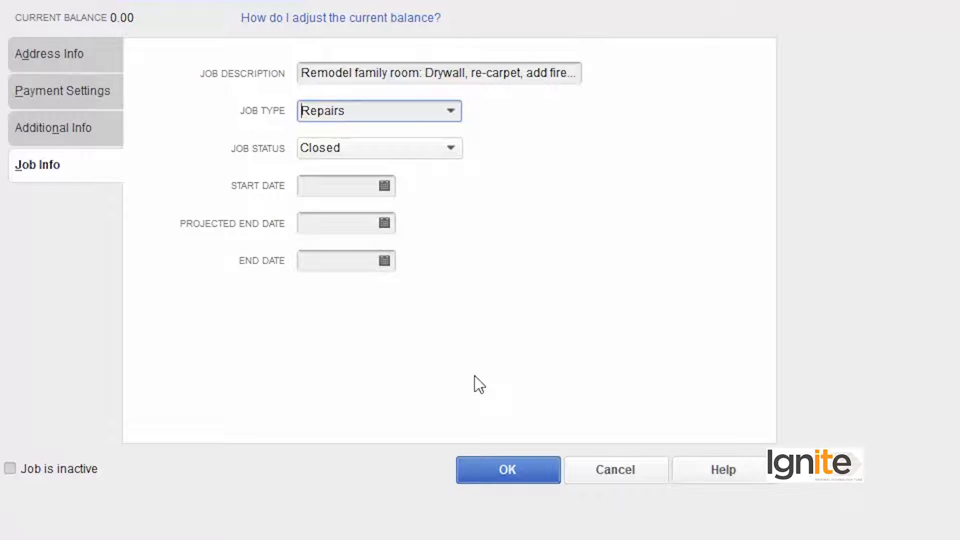
{"action": "left_click", "coordinate": [592, 477]}
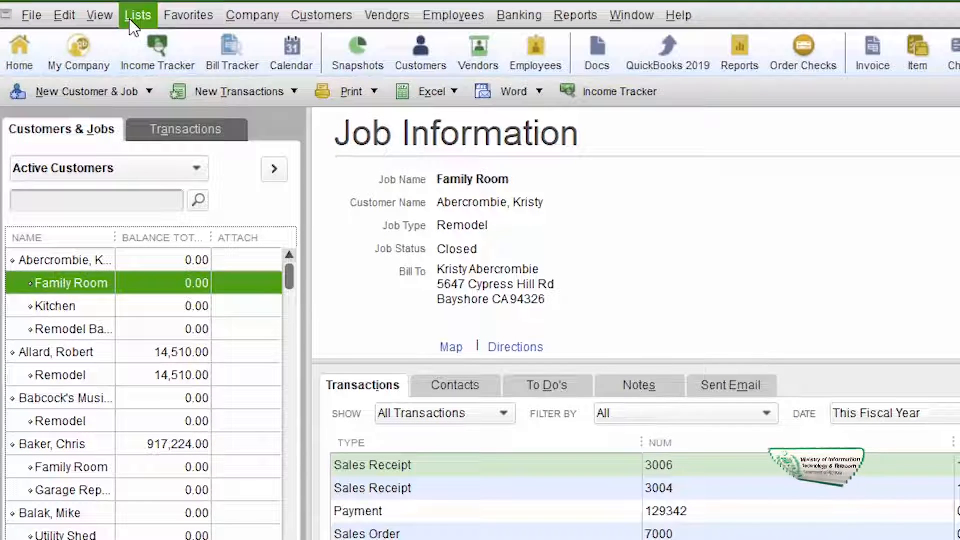
Step: Add a new job type named Maintenance to the Job Type List
{"action": "left_click", "coordinate": [132, 18]}
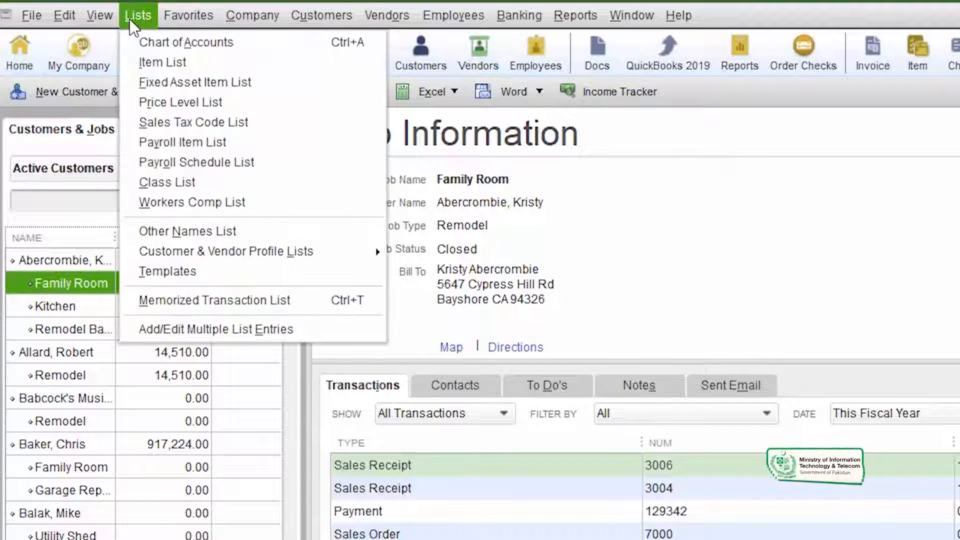
{"action": "mouse_move", "coordinate": [189, 253]}
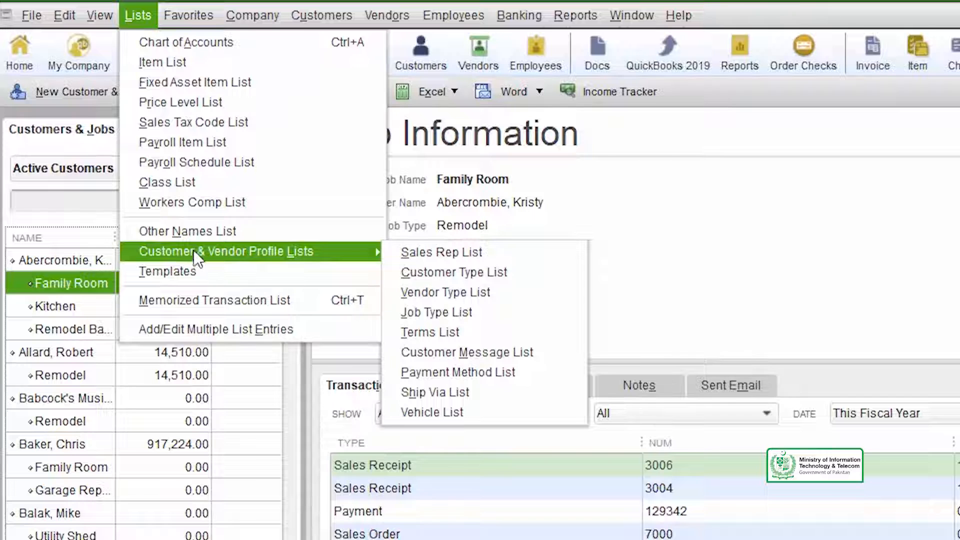
{"action": "left_click", "coordinate": [503, 313]}
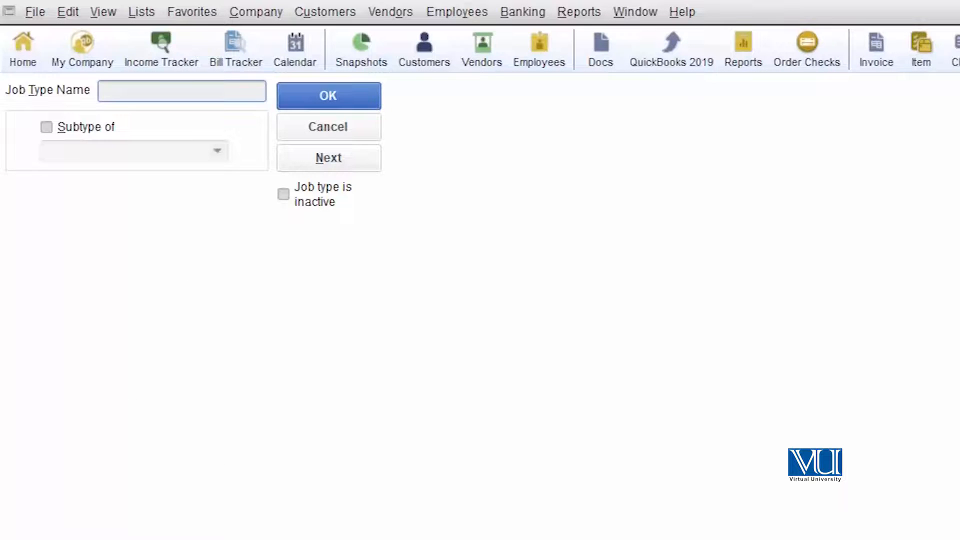
{"action": "type", "text": "Maintenance"}
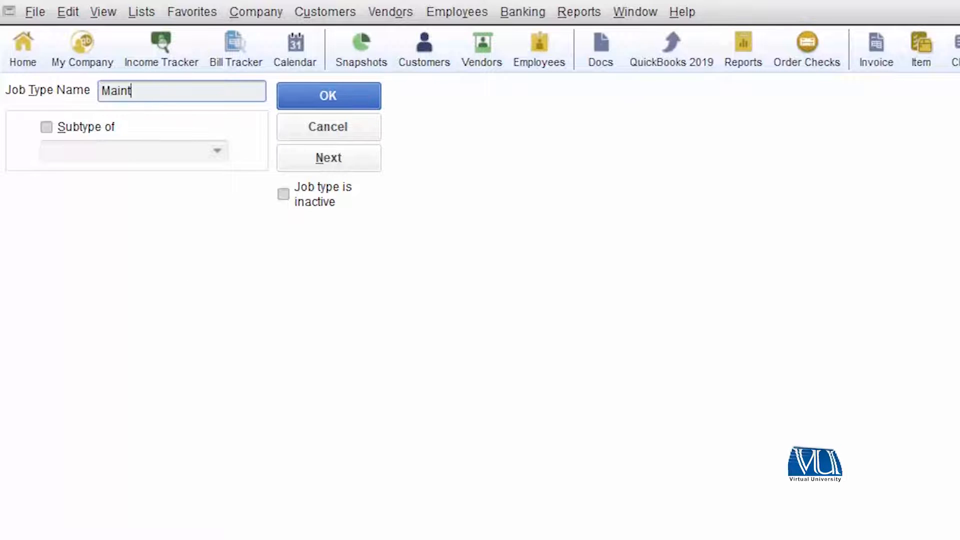
{"action": "left_click", "coordinate": [362, 98]}
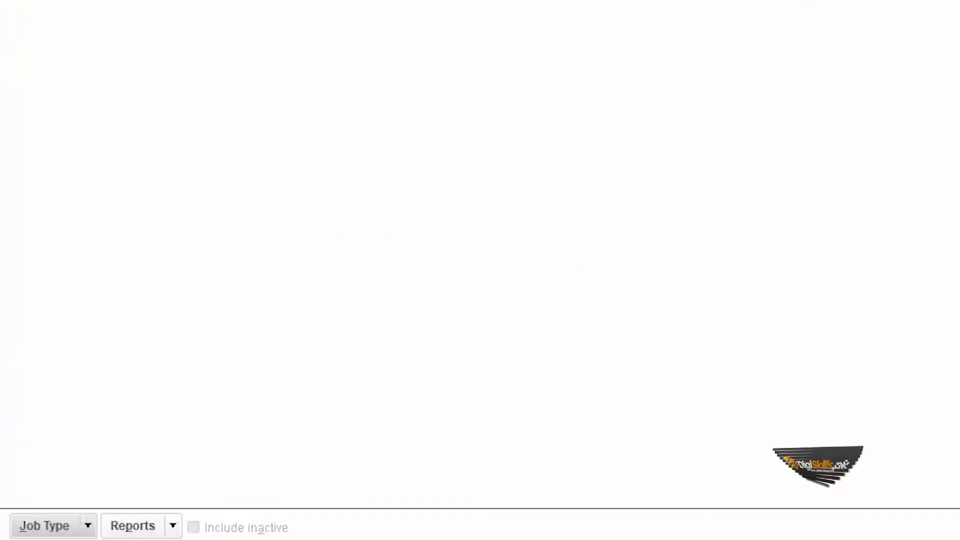
Step: Add another job type named Supervision to the Job Type List
{"action": "left_click", "coordinate": [90, 525]}
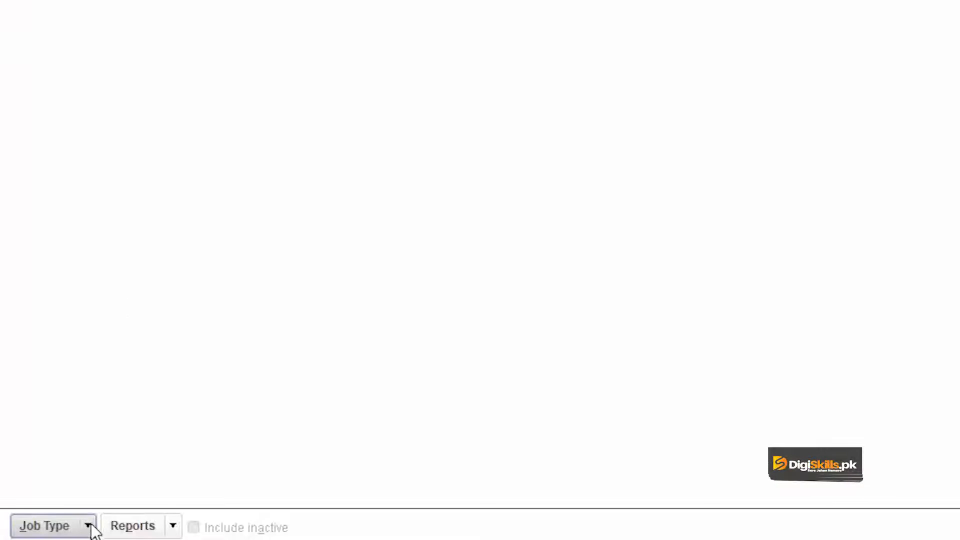
{"action": "left_click", "coordinate": [93, 256]}
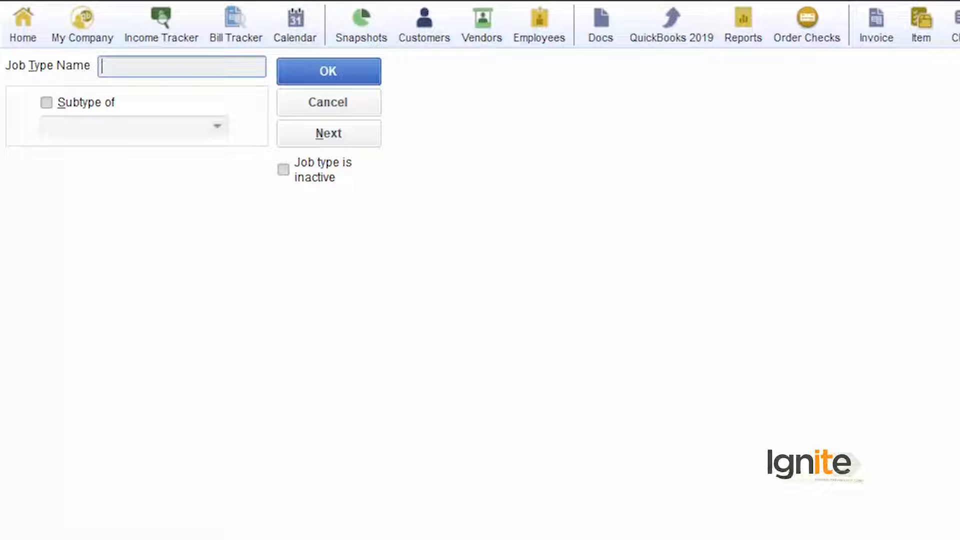
{"action": "type", "text": "Supervision"}
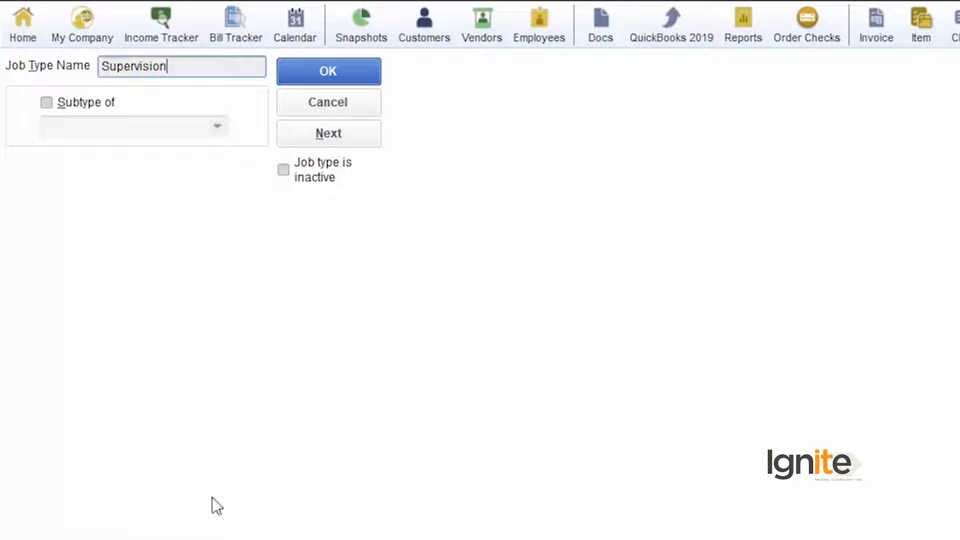
{"action": "left_click", "coordinate": [354, 64]}
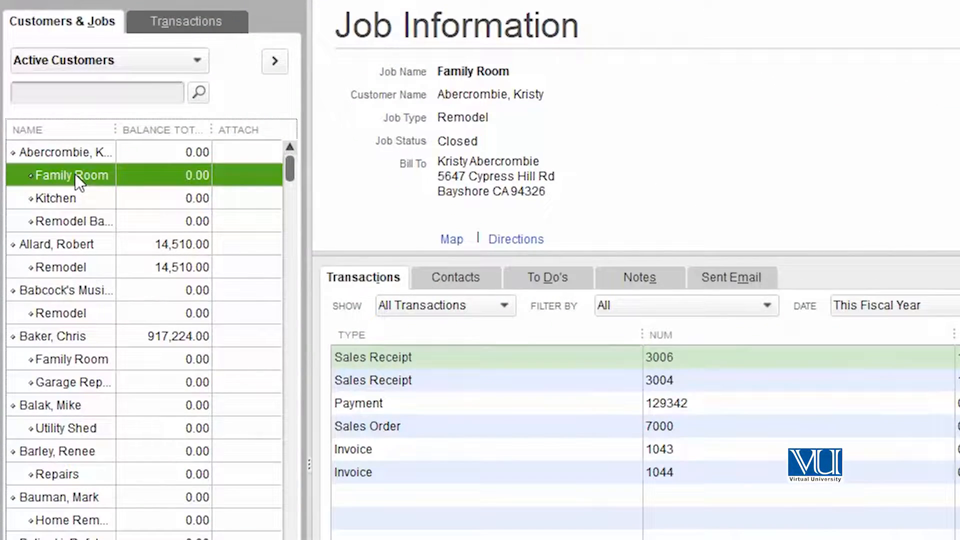
Step: Edit the first listed customer's Family Room job, setting its job type to Maintenance and keeping the Closed status
{"action": "right_click", "coordinate": [75, 174]}
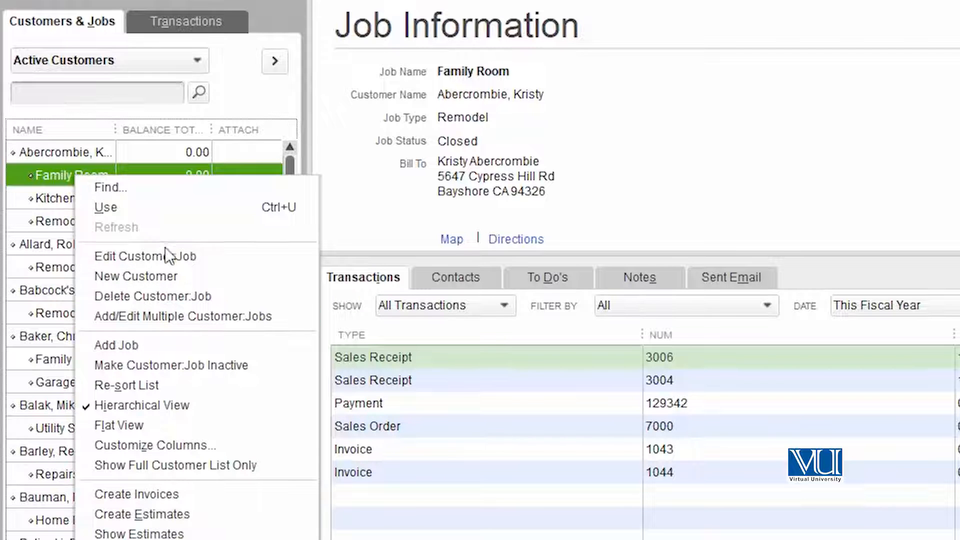
{"action": "left_click", "coordinate": [177, 258]}
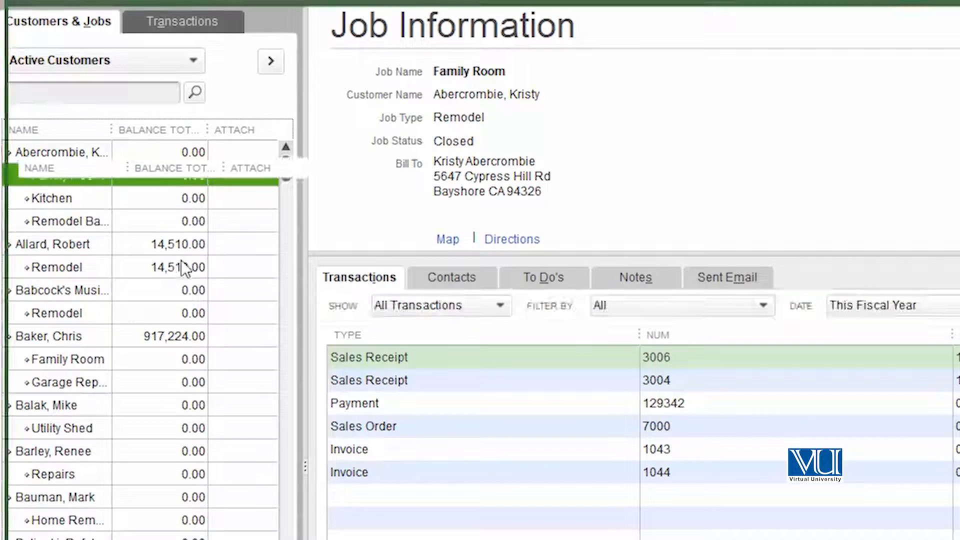
{"action": "left_click", "coordinate": [84, 185]}
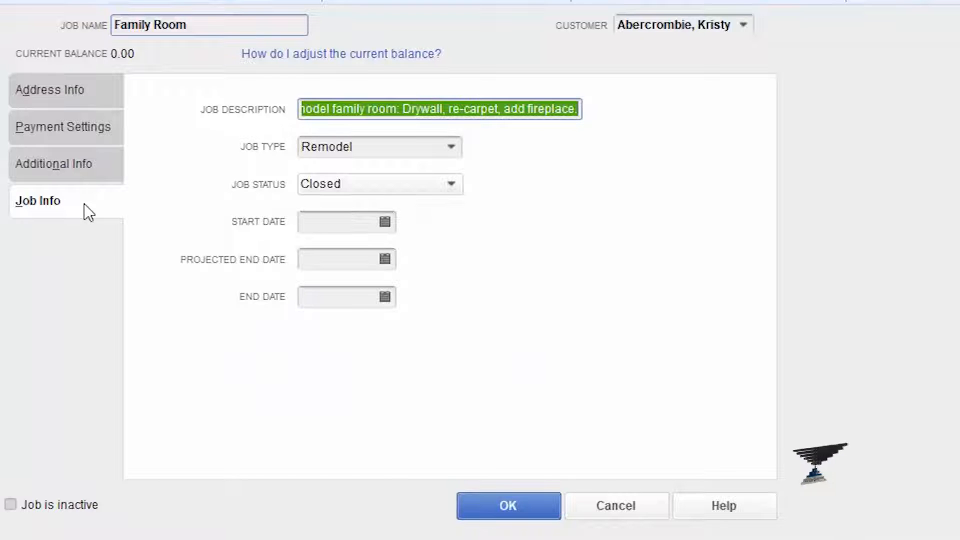
{"action": "left_click", "coordinate": [451, 143]}
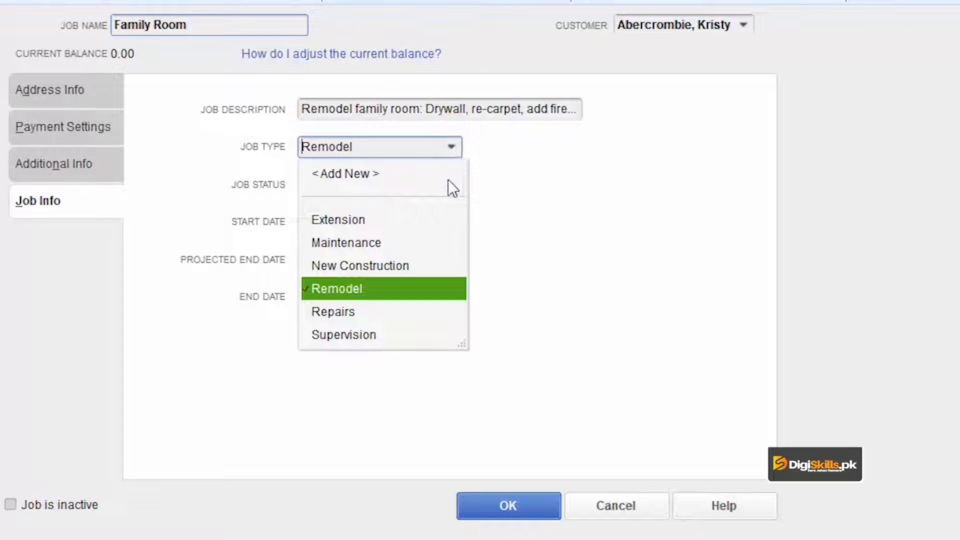
{"action": "left_click", "coordinate": [388, 243]}
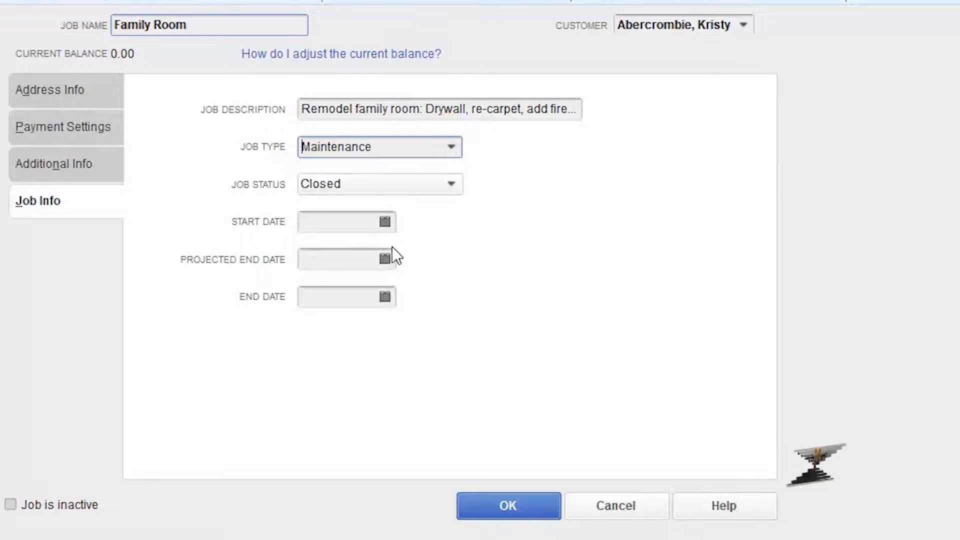
{"action": "left_click", "coordinate": [450, 190]}
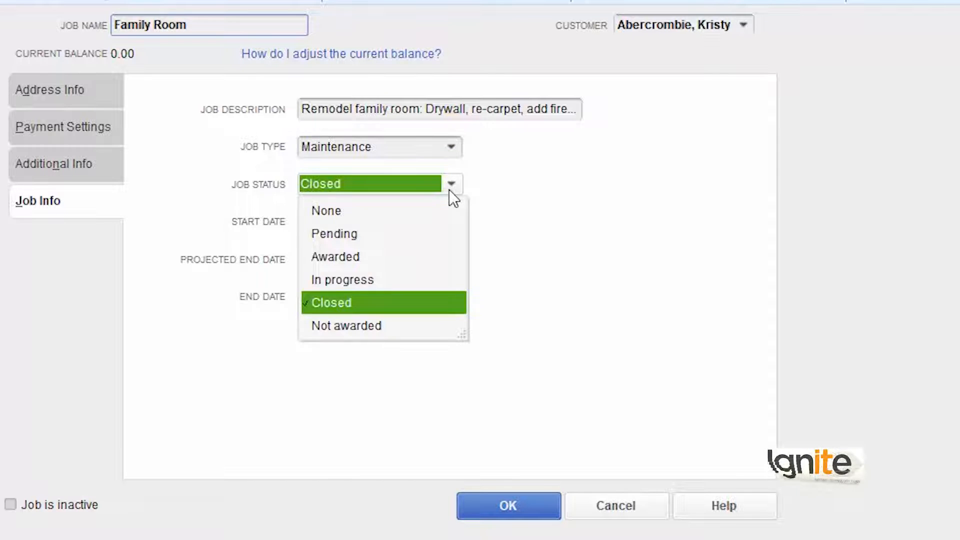
{"action": "left_click", "coordinate": [451, 186]}
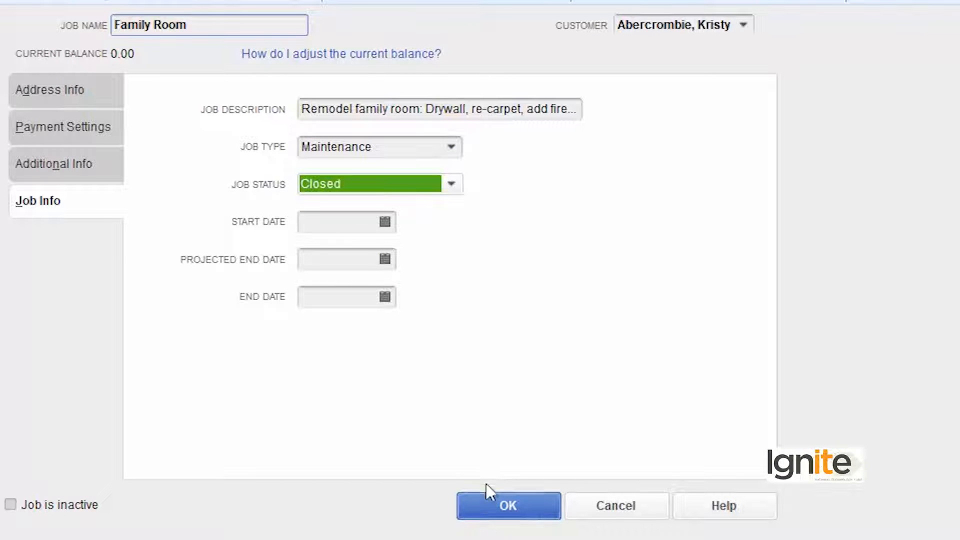
{"action": "left_click", "coordinate": [491, 513]}
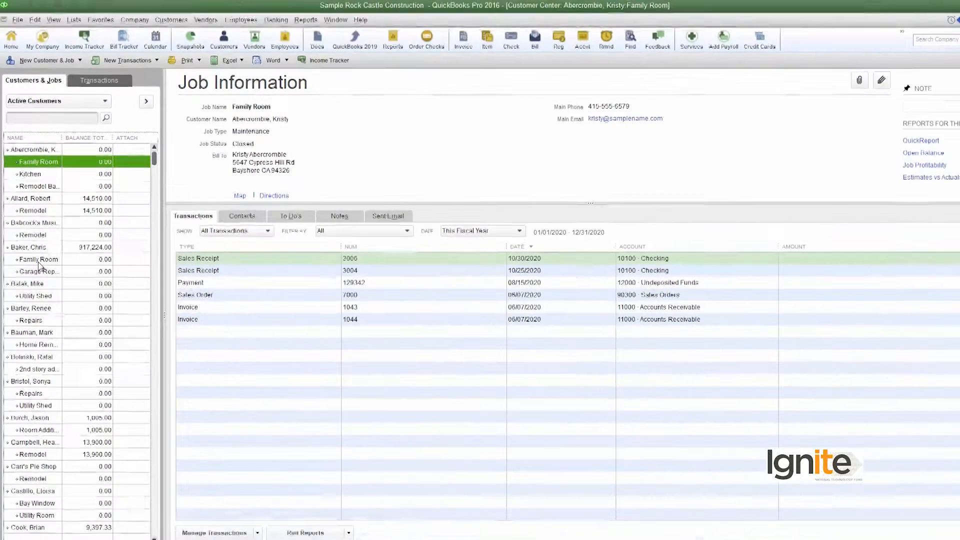
Step: Edit the Family Room job of the customer with the 917,224.00 balance and set its job type to Supervision
{"action": "left_click", "coordinate": [70, 395]}
{"action": "right_click", "coordinate": [71, 400]}
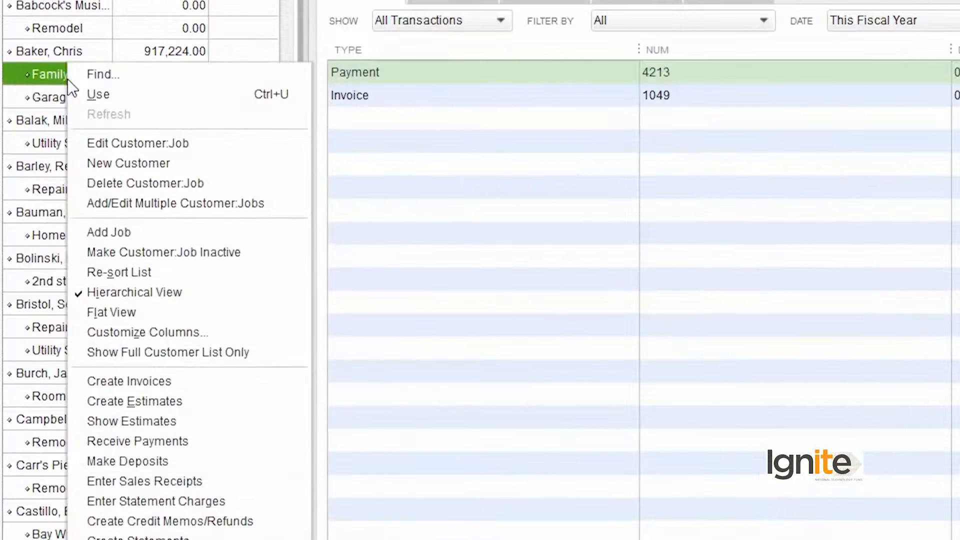
{"action": "left_click", "coordinate": [163, 146]}
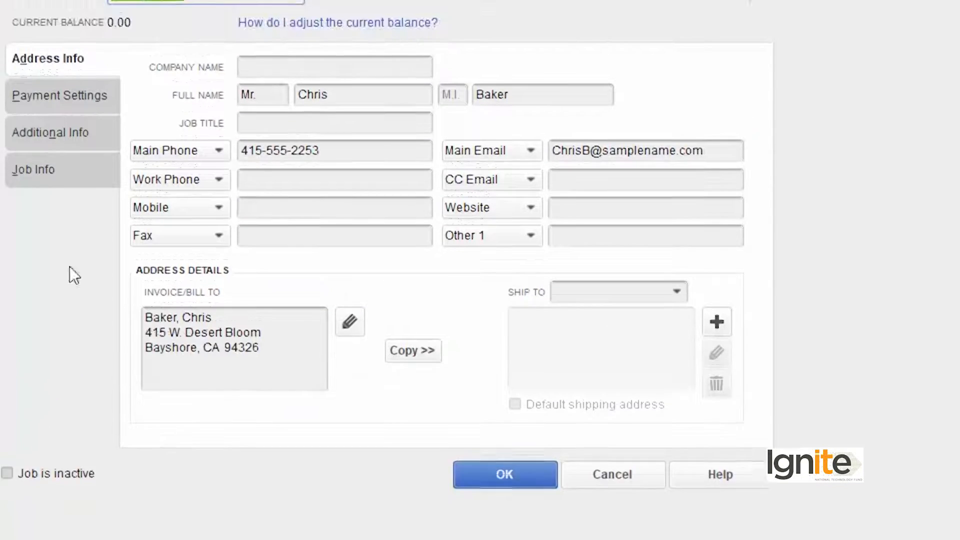
{"action": "left_click", "coordinate": [40, 170]}
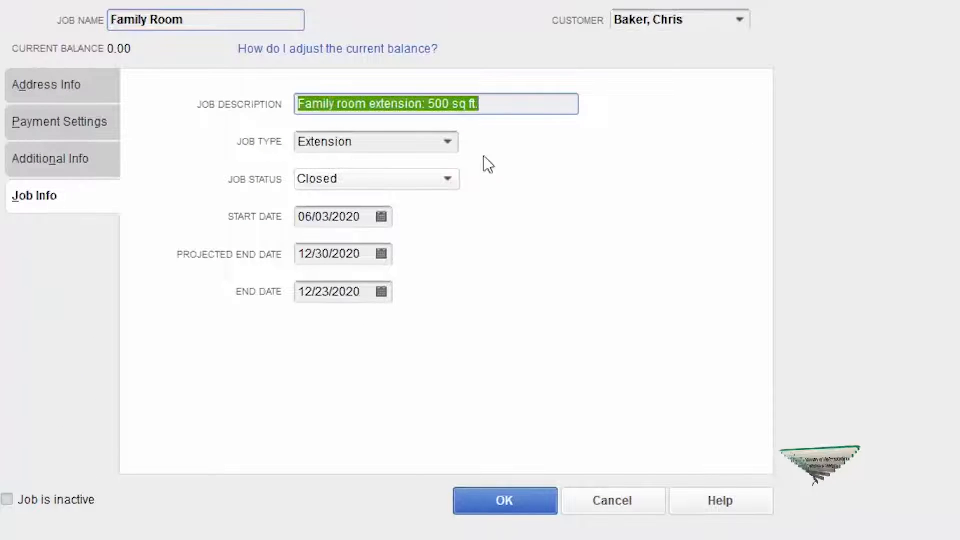
{"action": "left_click", "coordinate": [448, 142]}
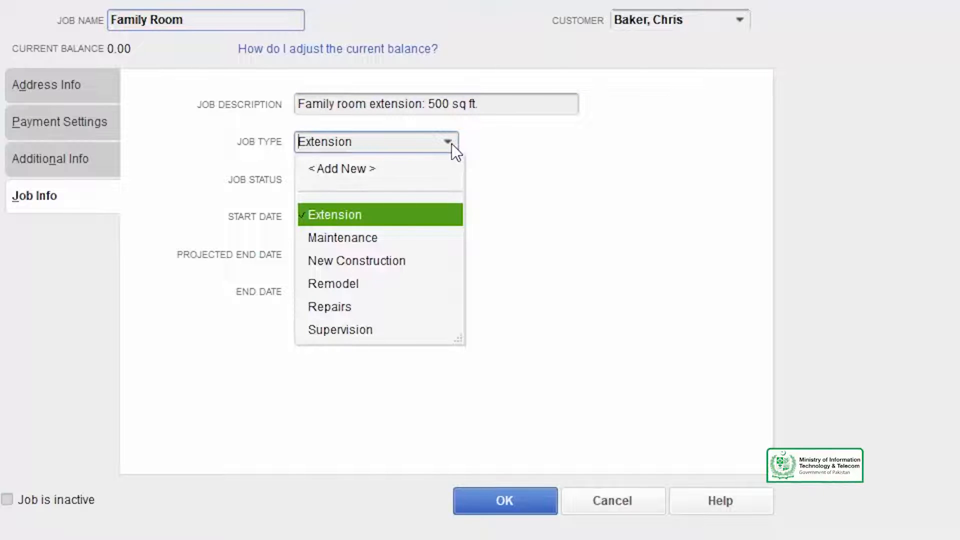
{"action": "left_click", "coordinate": [381, 334]}
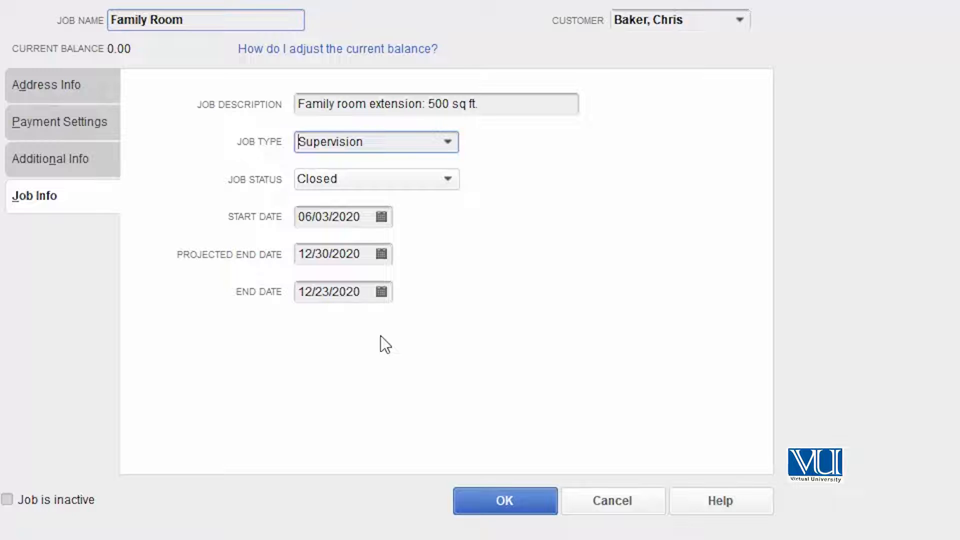
{"action": "left_click", "coordinate": [547, 500]}
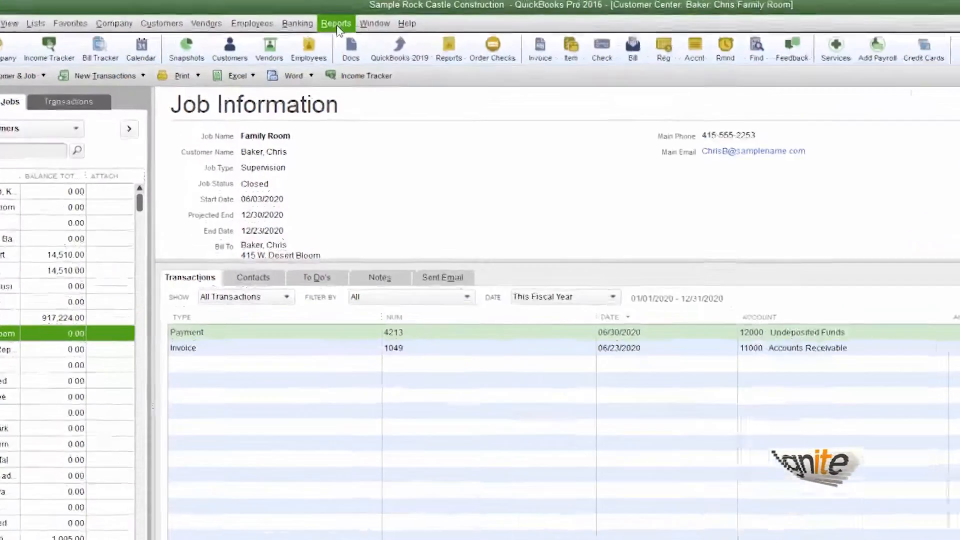
Step: Open the Customer Contact List report from the list reports
{"action": "left_click", "coordinate": [305, 20]}
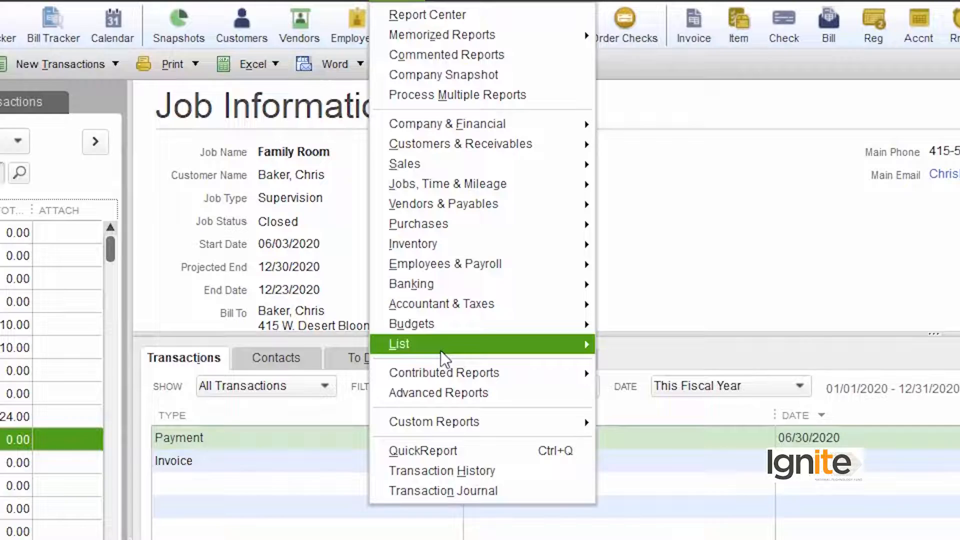
{"action": "mouse_move", "coordinate": [445, 351]}
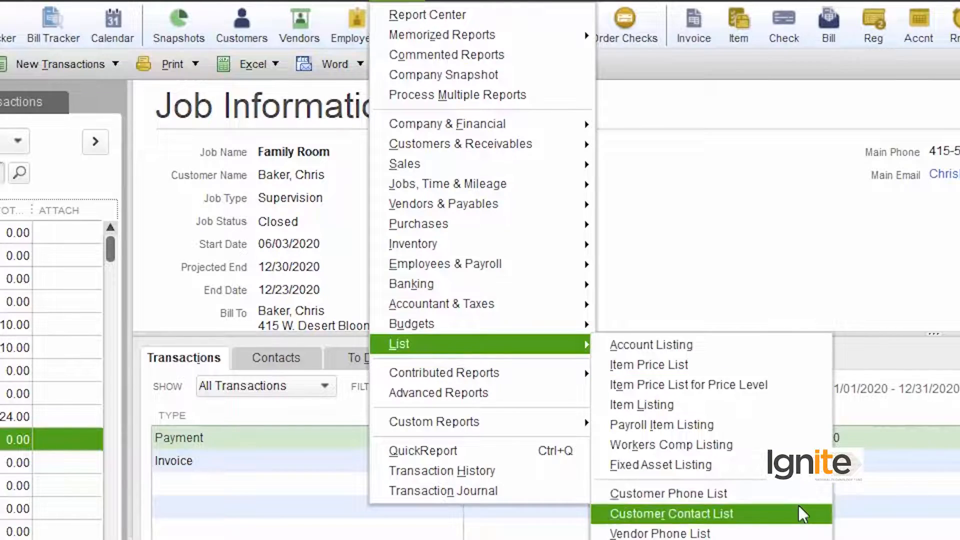
{"action": "left_click", "coordinate": [797, 511]}
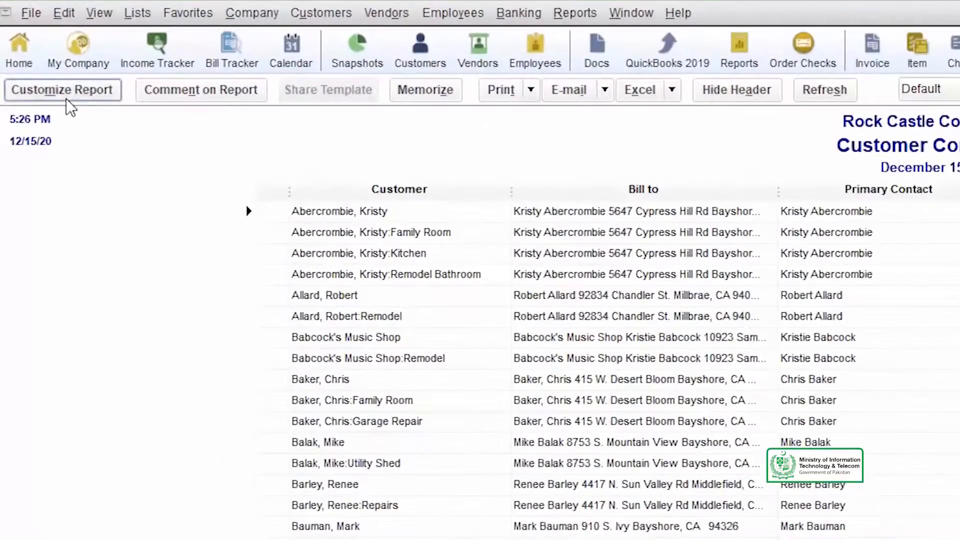
Step: Customize the report columns to include Job Type and leave out Bill to, Primary Contact and Fax
{"action": "left_click", "coordinate": [36, 63]}
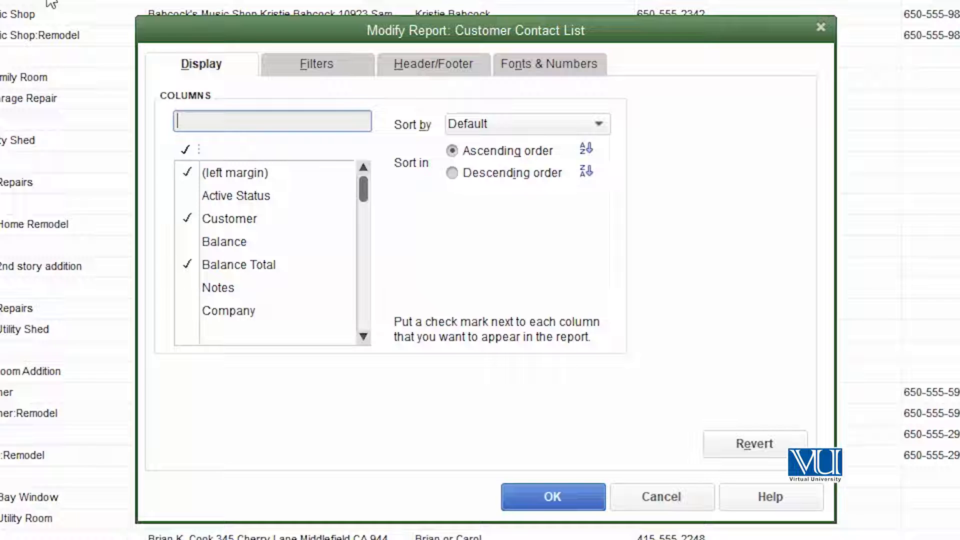
{"action": "scroll", "coordinate": [283, 258], "scroll_direction": "down", "scroll_amount": 6}
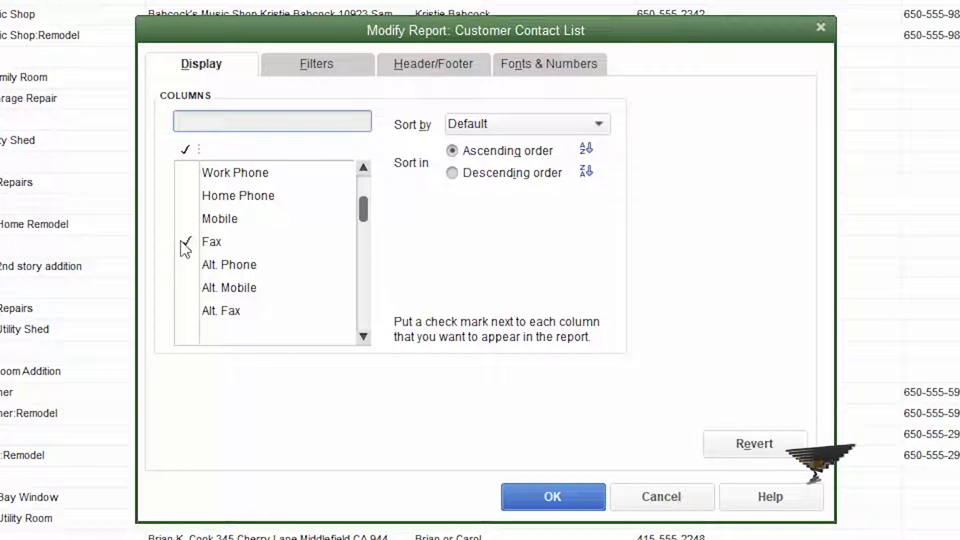
{"action": "scroll", "coordinate": [195, 294], "scroll_direction": "down", "scroll_amount": 5}
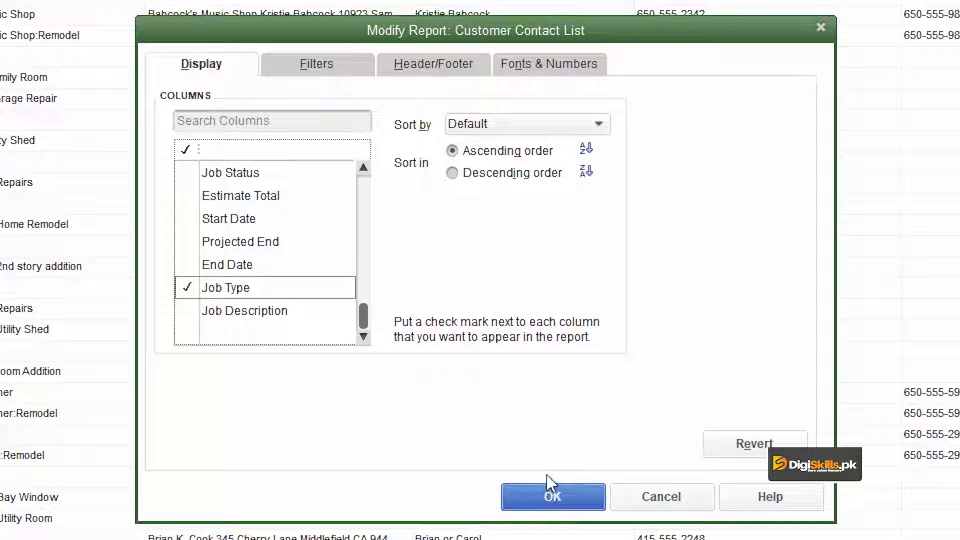
{"action": "left_click", "coordinate": [553, 498]}
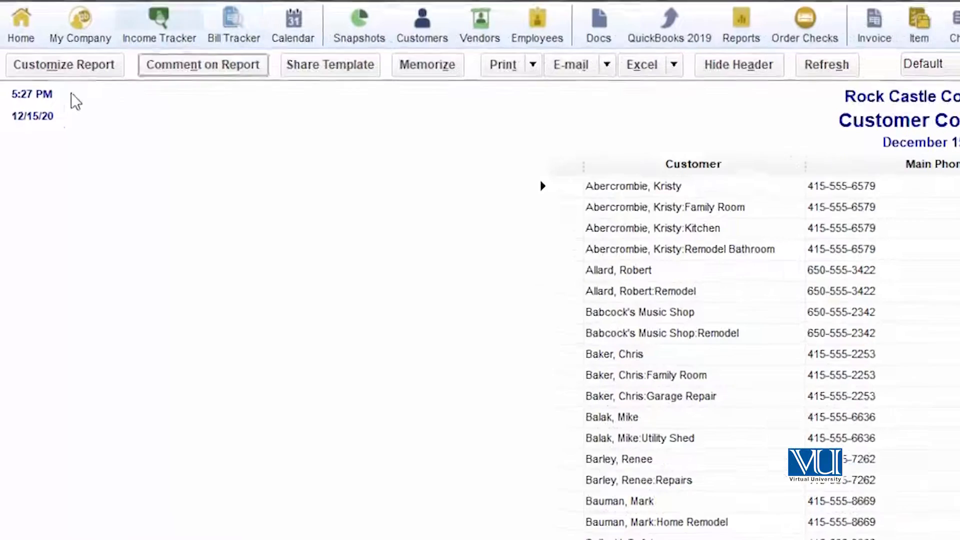
Step: Find the report filters matching "job" for the Customer Contact List and choose the Job Type filter
{"action": "left_click", "coordinate": [61, 74]}
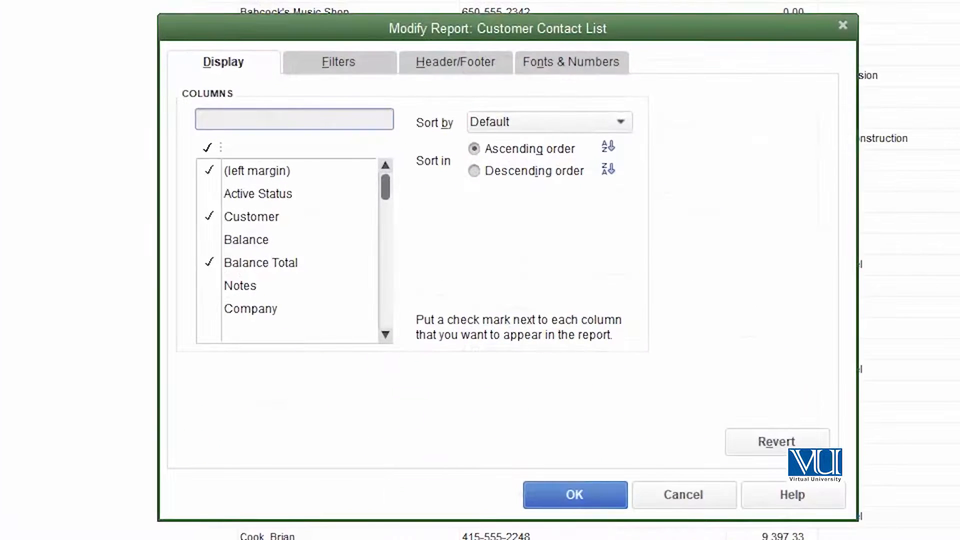
{"action": "left_click", "coordinate": [352, 60]}
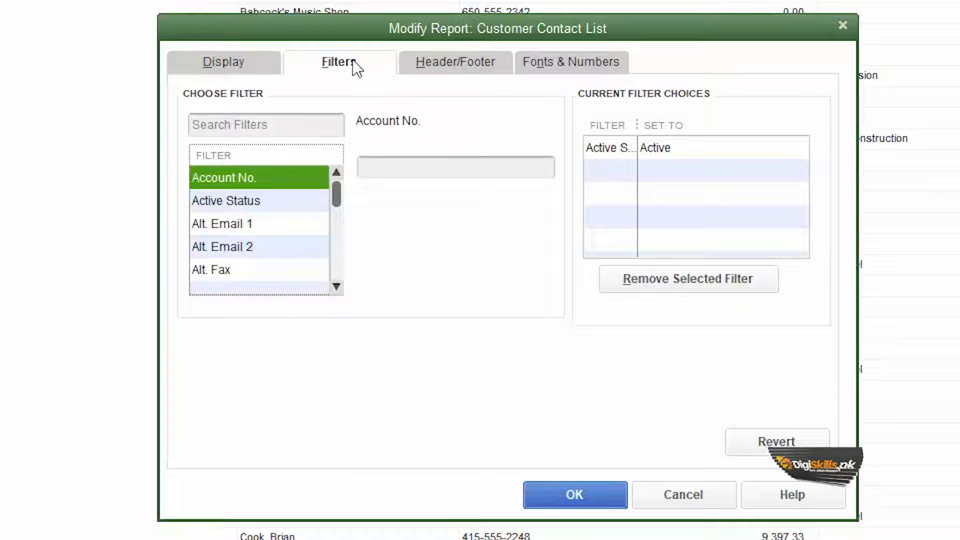
{"action": "scroll", "coordinate": [333, 290], "scroll_direction": "down", "scroll_amount": 3}
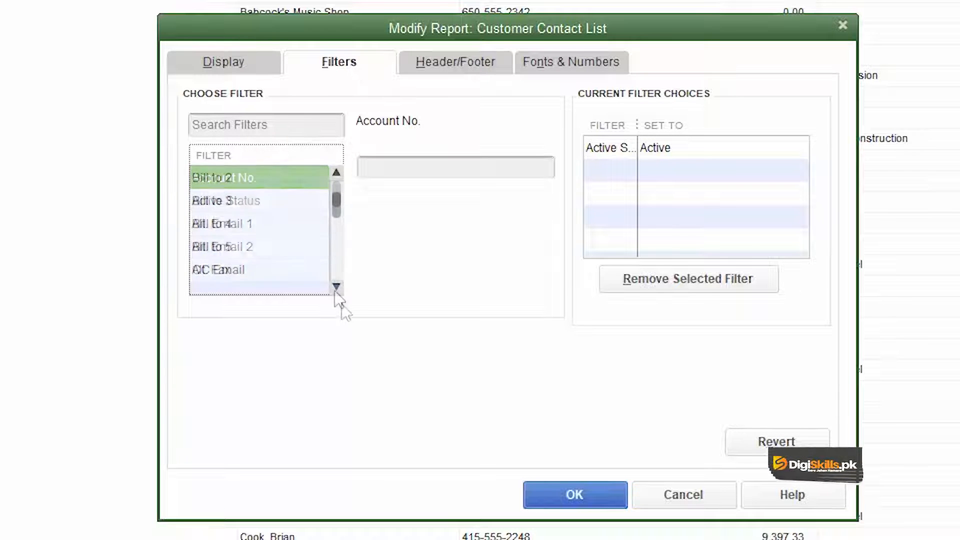
{"action": "left_click", "coordinate": [300, 126]}
{"action": "type", "text": "job"}
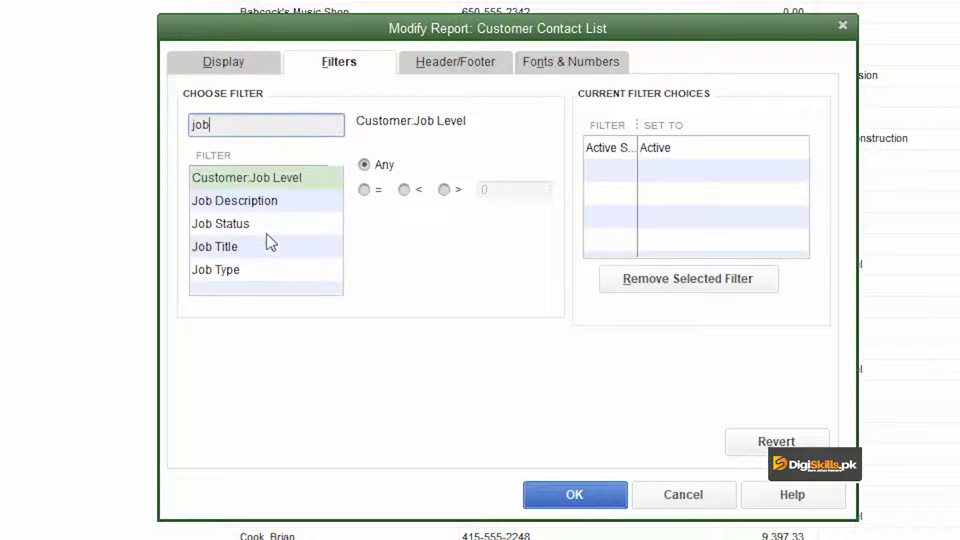
{"action": "left_click", "coordinate": [267, 269]}
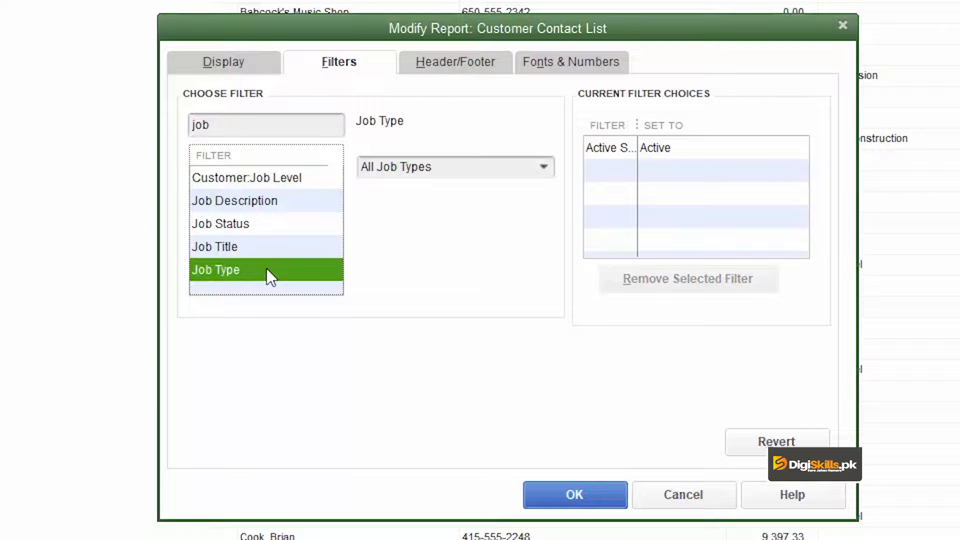
Step: Filter the report to multiple job types, selecting Extension, Maintenance and Supervision, and apply the filter
{"action": "left_click", "coordinate": [544, 166]}
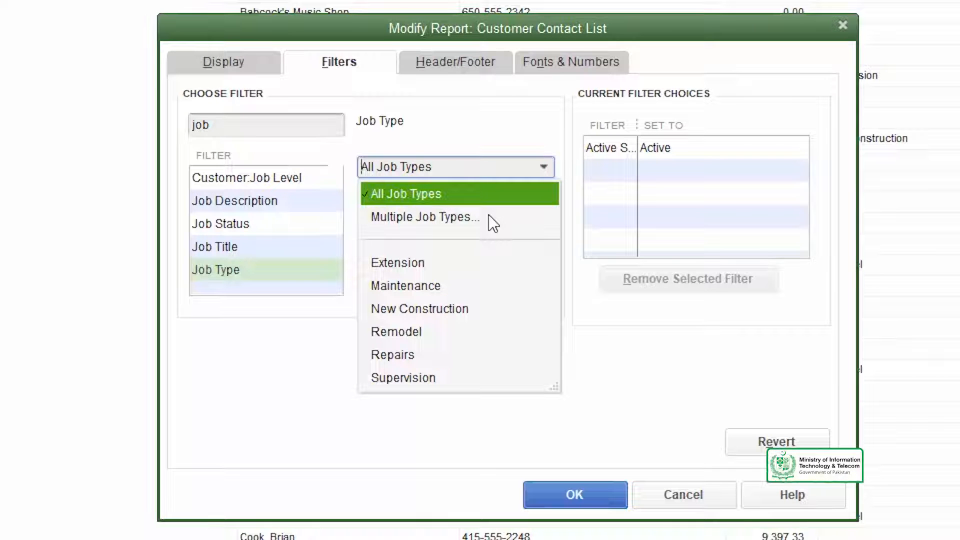
{"action": "left_click", "coordinate": [432, 220]}
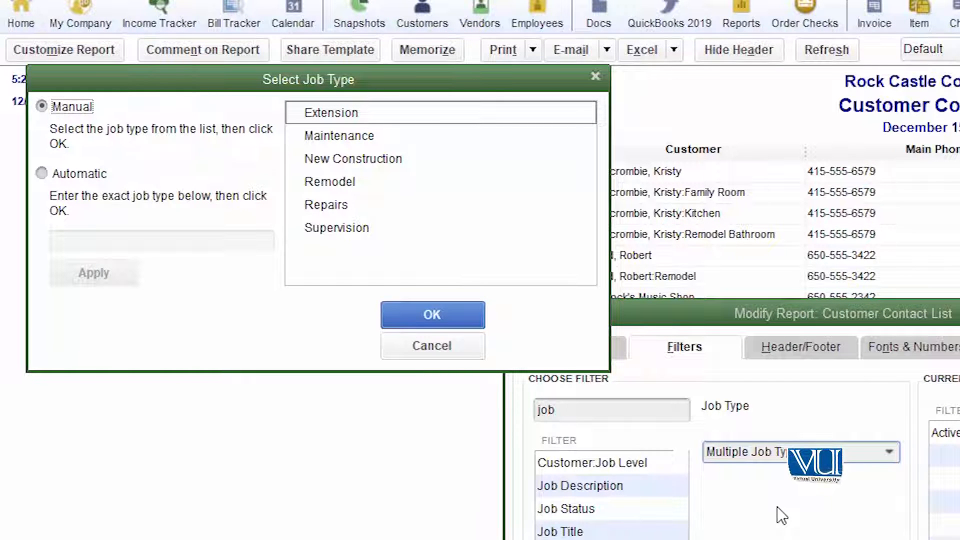
{"action": "left_click", "coordinate": [303, 115]}
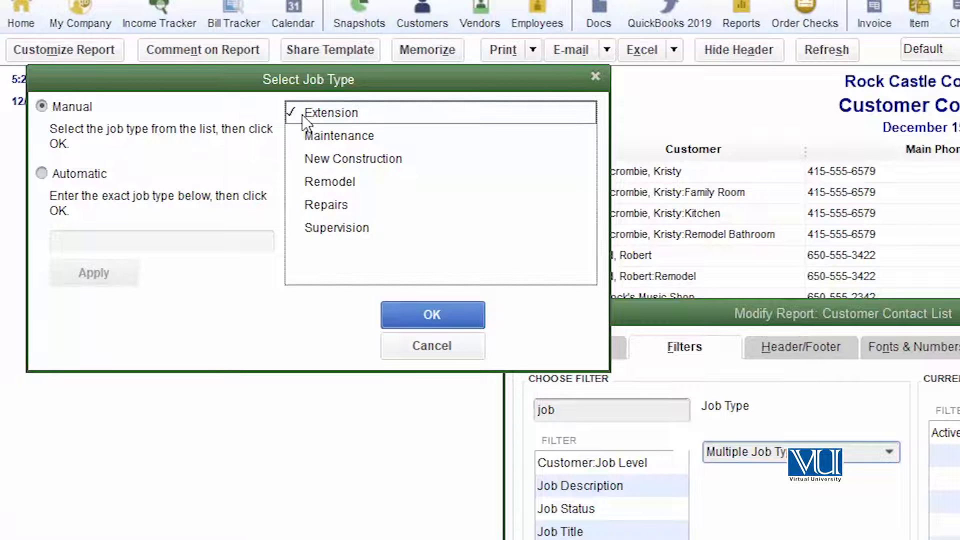
{"action": "left_click", "coordinate": [291, 134]}
{"action": "left_click", "coordinate": [296, 227]}
{"action": "left_click", "coordinate": [400, 318]}
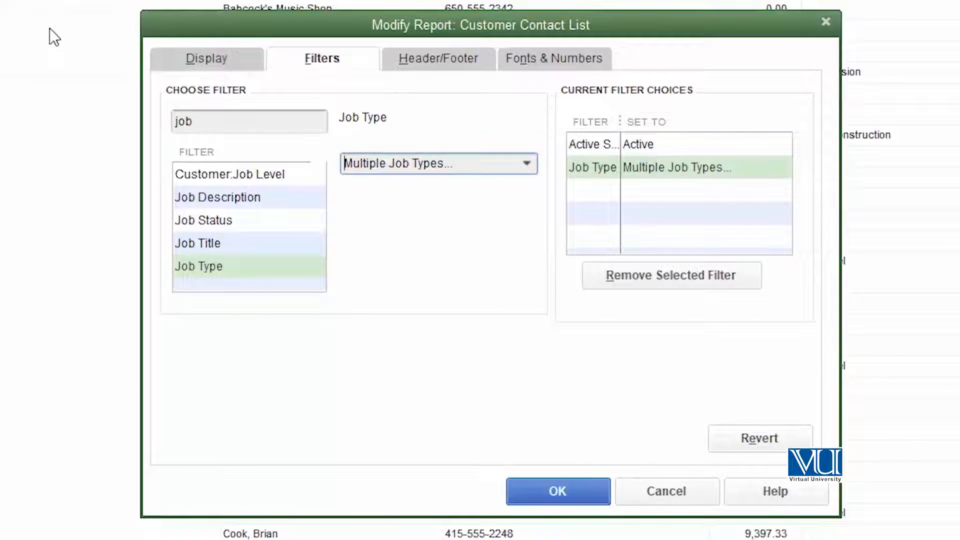
{"action": "left_click", "coordinate": [566, 488]}
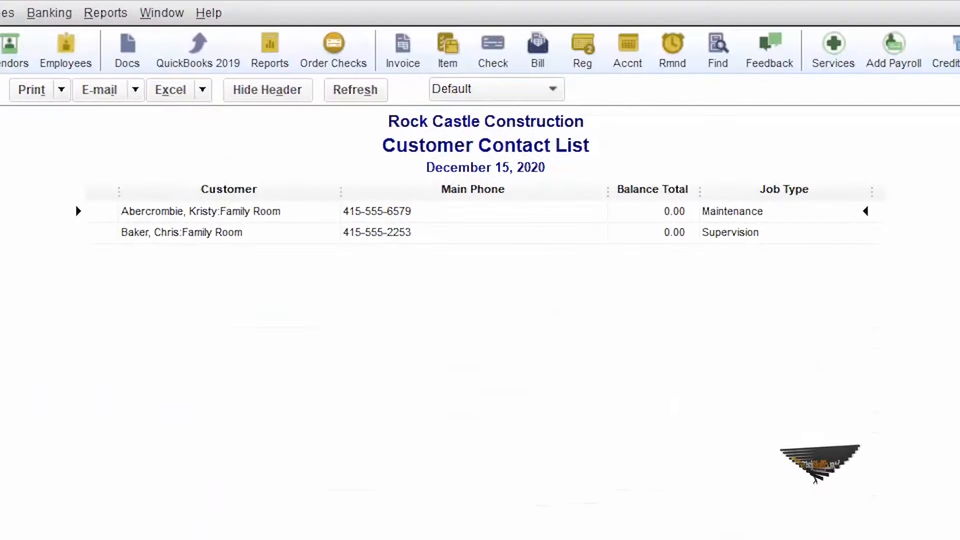